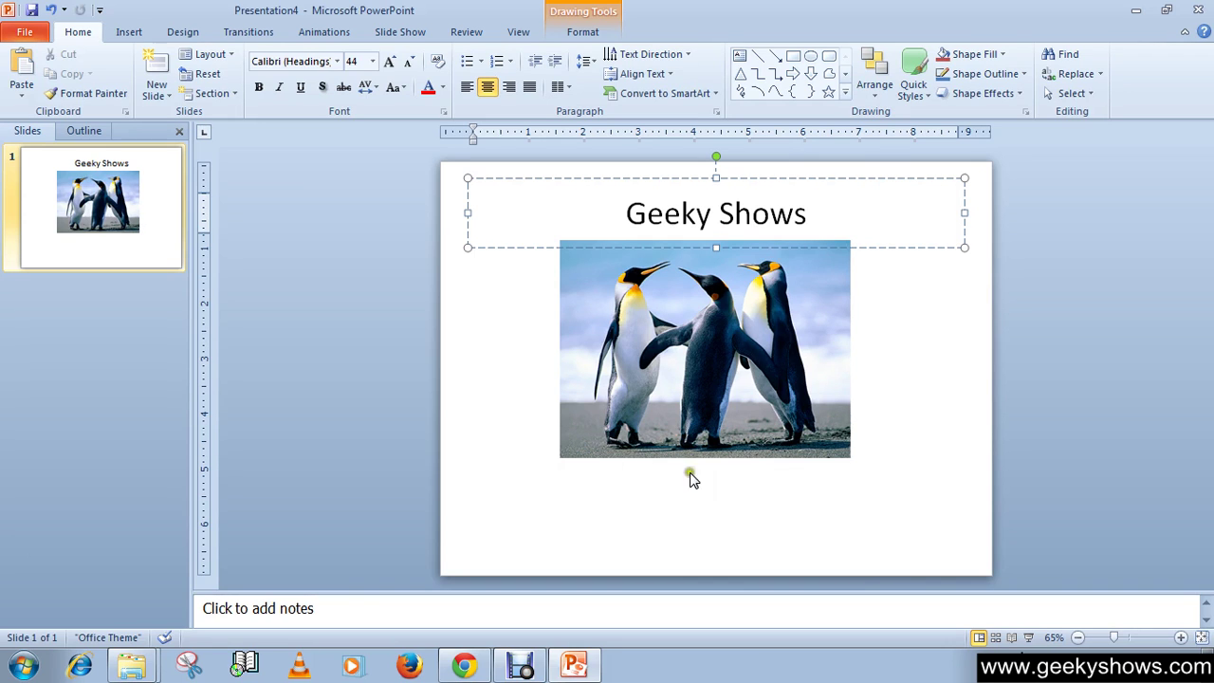
{"action": "left_click", "coordinate": [679, 503]}
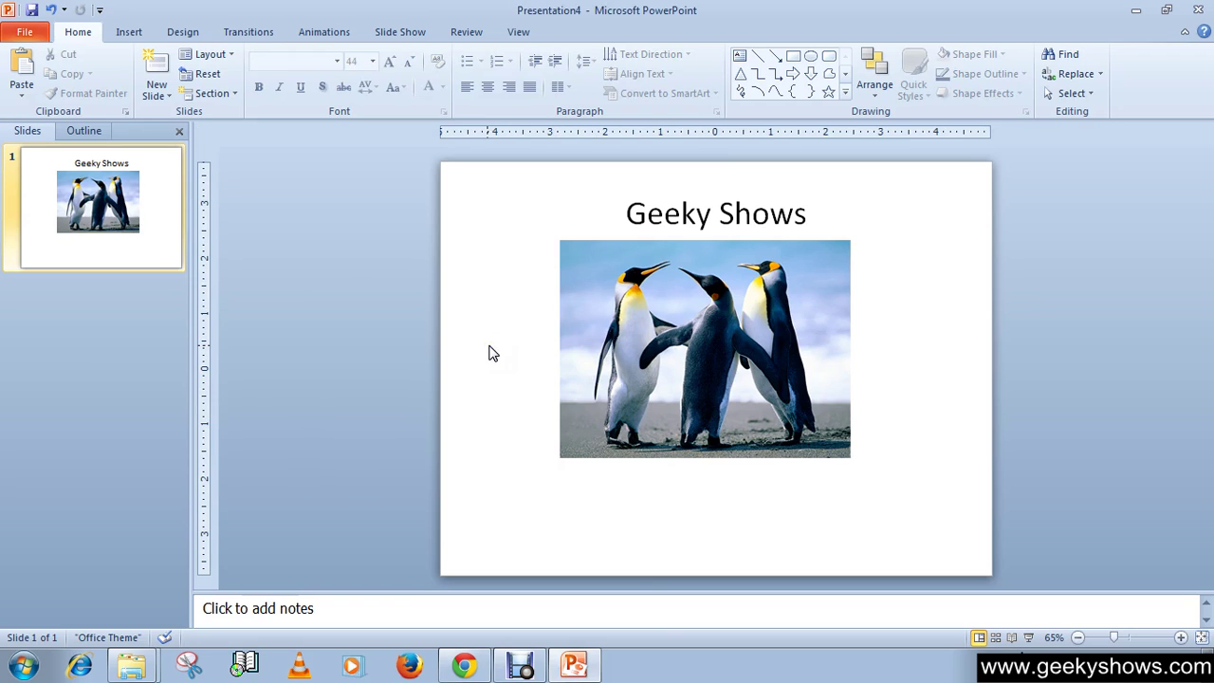
{"action": "left_click", "coordinate": [537, 369]}
{"action": "left_click", "coordinate": [741, 477]}
{"action": "left_click", "coordinate": [511, 275]}
{"action": "left_click", "coordinate": [599, 472]}
{"action": "left_click", "coordinate": [632, 386]}
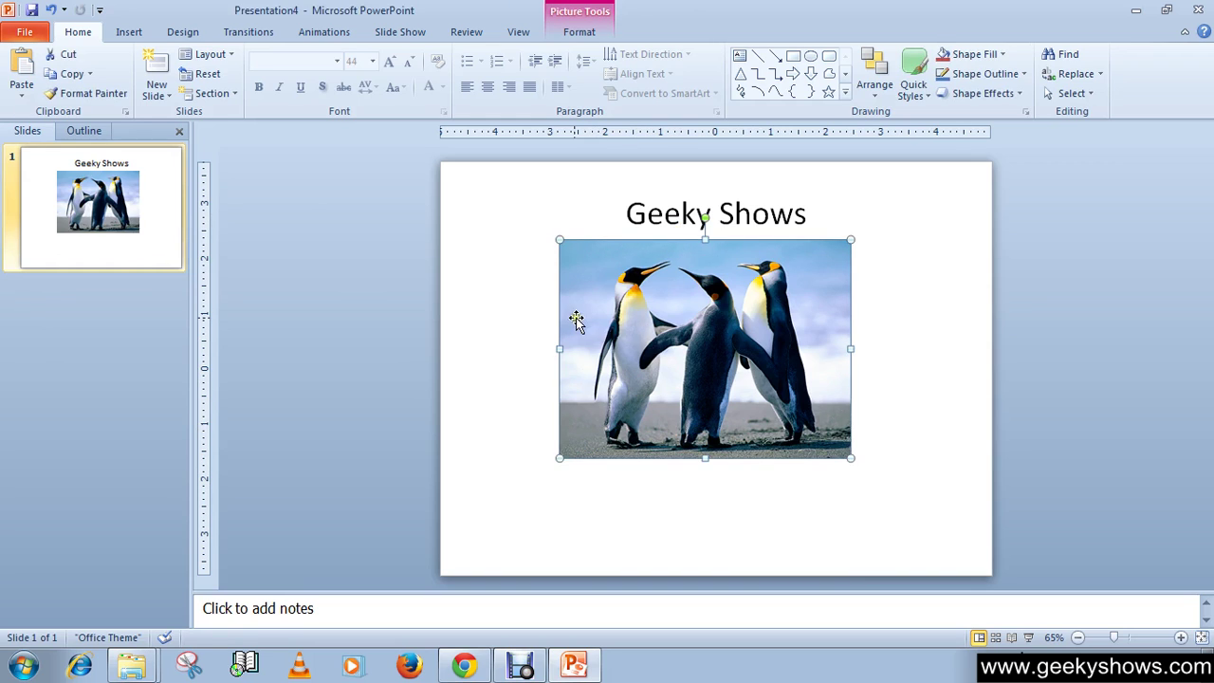
{"action": "left_click", "coordinate": [661, 493]}
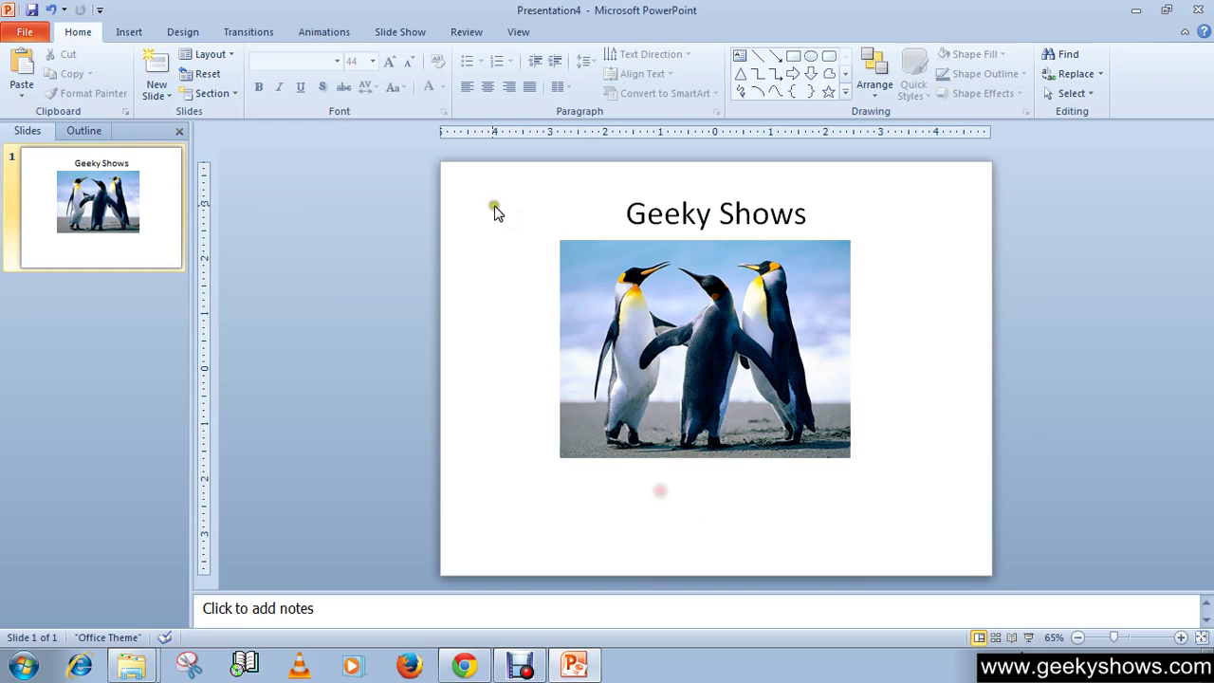
Select the penguin picture with the Animations tab showing its effects, currently None.
{"action": "left_click", "coordinate": [321, 34]}
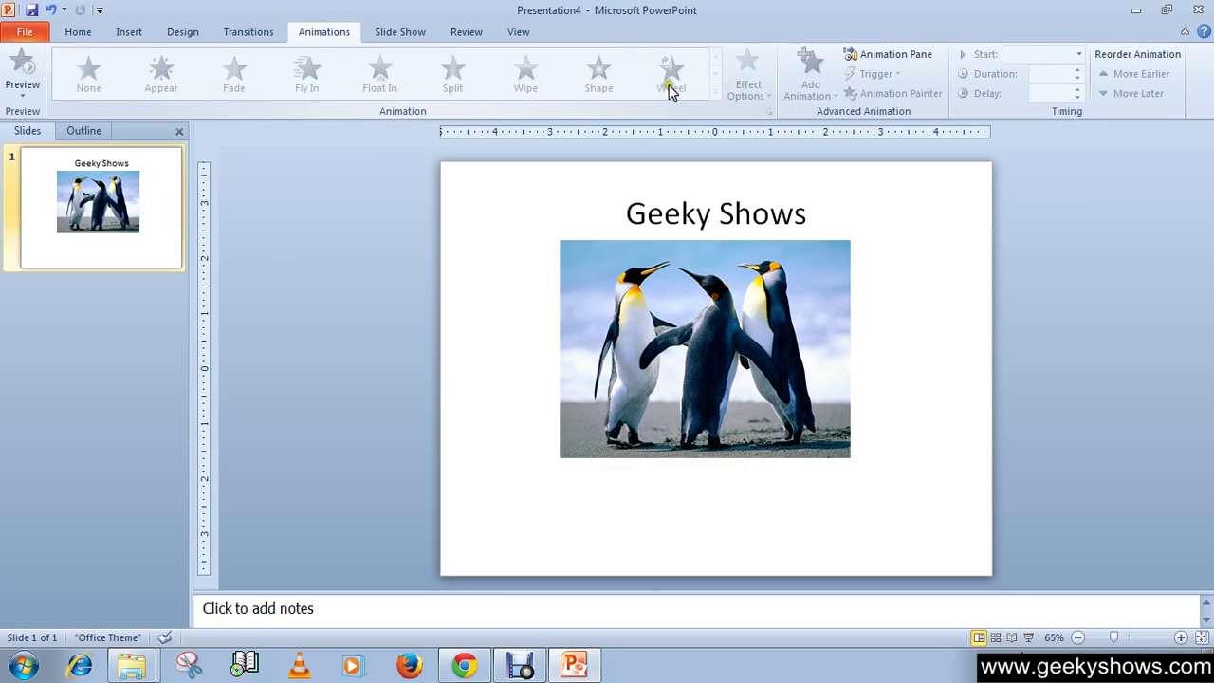
{"action": "left_click", "coordinate": [727, 328]}
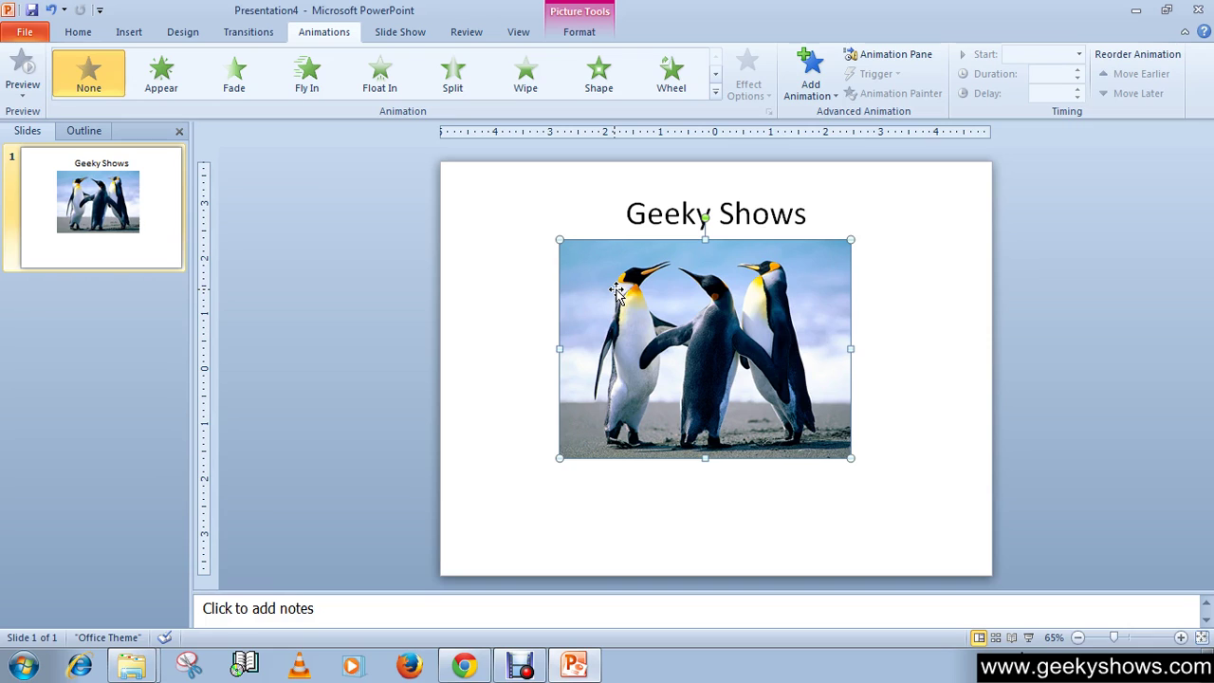
{"action": "left_click", "coordinate": [647, 213]}
{"action": "left_click", "coordinate": [635, 315]}
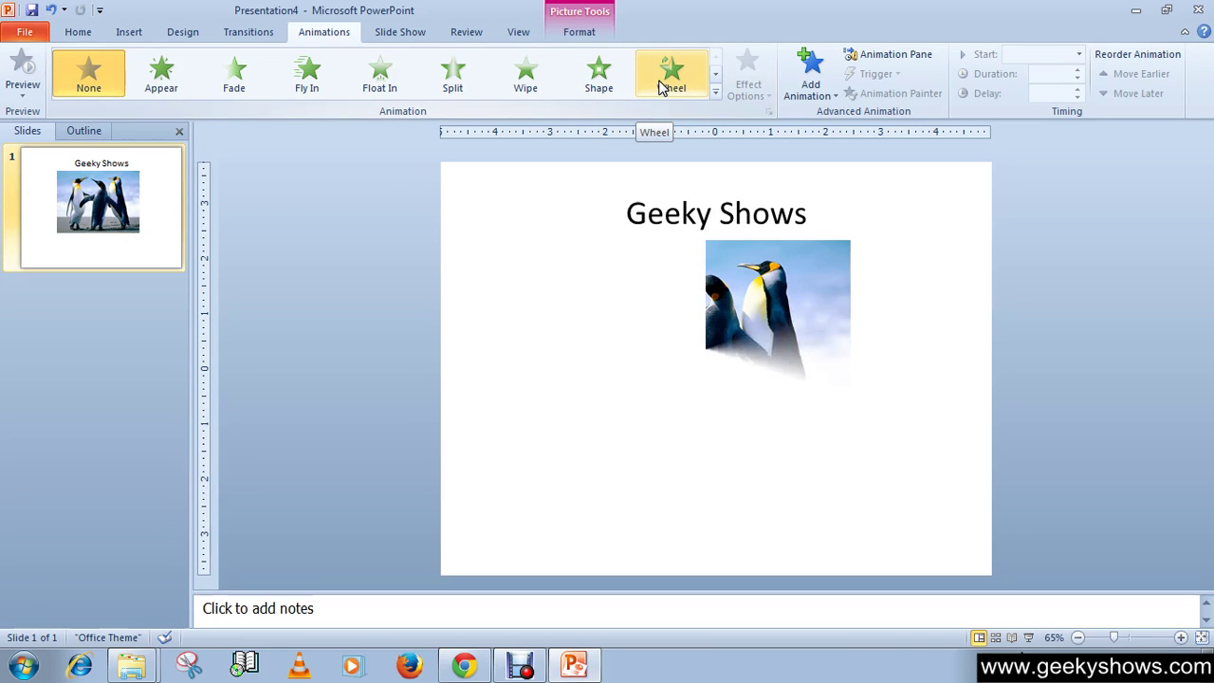
Expand the full animation gallery for the penguin picture and scroll to Motion Paths.
{"action": "left_click", "coordinate": [717, 83]}
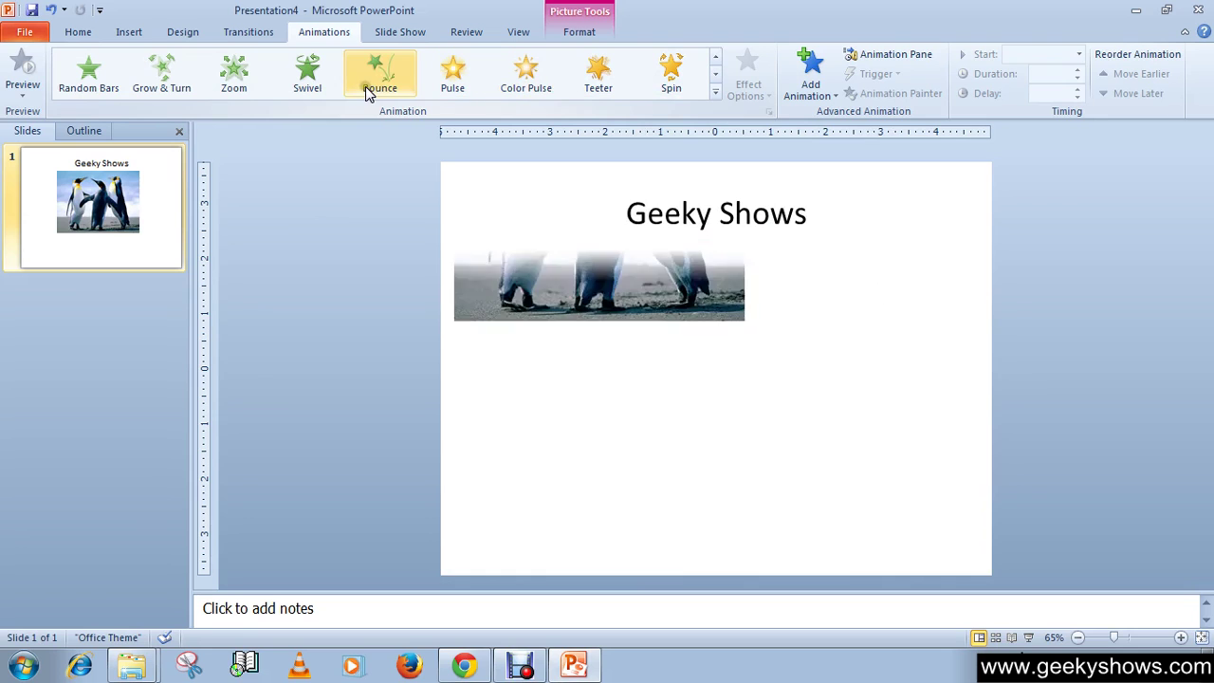
{"action": "left_click", "coordinate": [716, 92]}
{"action": "left_click_drag", "start_coordinate": [715, 95], "coordinate": [711, 60]}
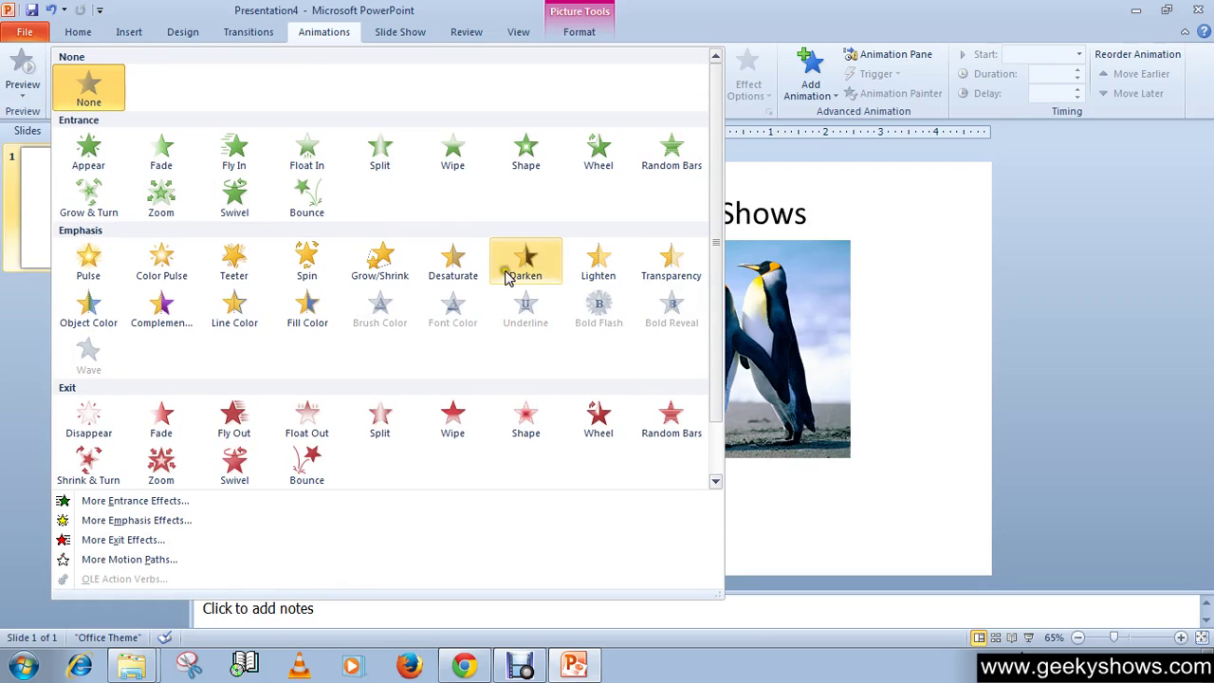
{"action": "left_click_drag", "start_coordinate": [718, 167], "coordinate": [713, 325]}
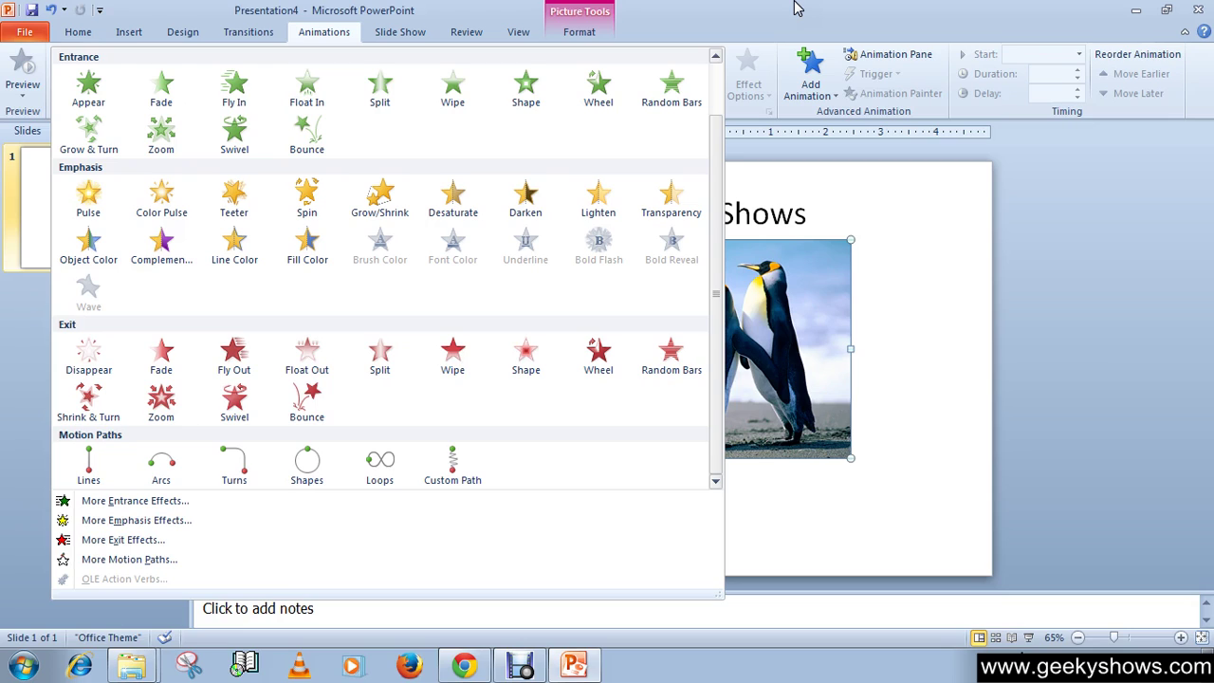
Draw a freehand Custom Path around the penguin, shift it up-right, and preview it.
{"action": "left_click", "coordinate": [455, 467]}
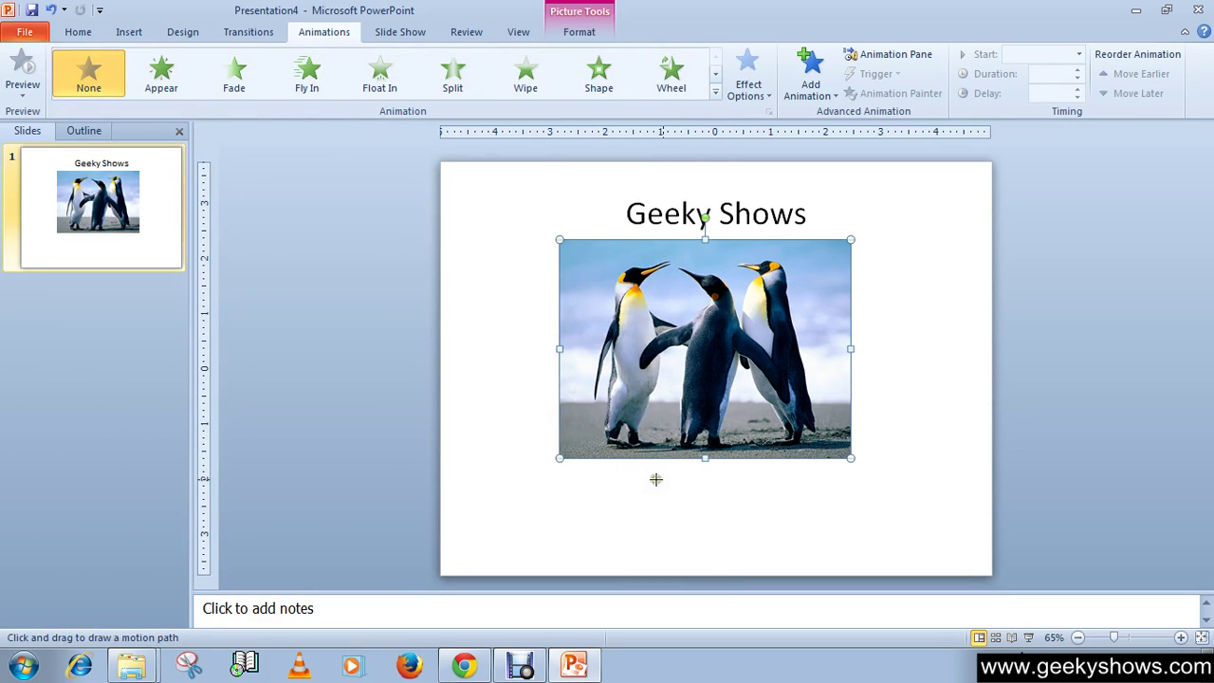
{"action": "mouse_move", "coordinate": [809, 247]}
{"action": "left_mouse_down"}
{"action": "mouse_move", "coordinate": [822, 224]}
{"action": "mouse_move", "coordinate": [858, 220]}
{"action": "mouse_move", "coordinate": [871, 355]}
{"action": "mouse_move", "coordinate": [823, 493]}
{"action": "mouse_move", "coordinate": [533, 481]}
{"action": "mouse_move", "coordinate": [528, 399]}
{"action": "left_mouse_up"}
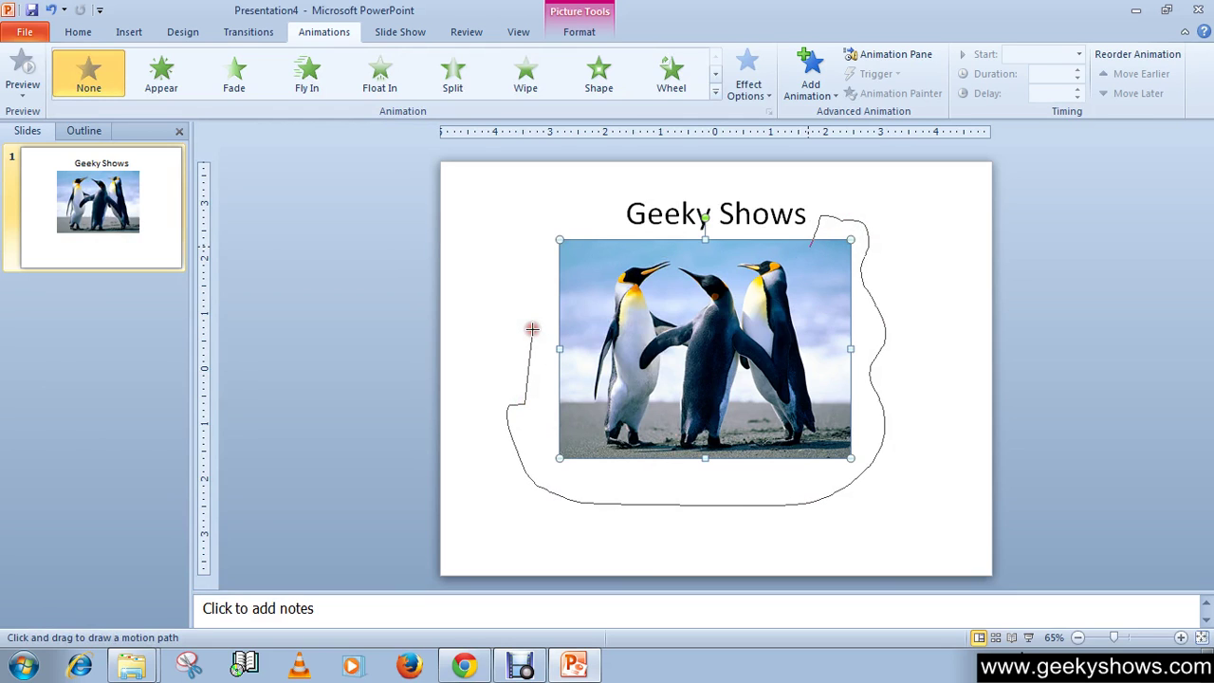
{"action": "double_click", "coordinate": [507, 342]}
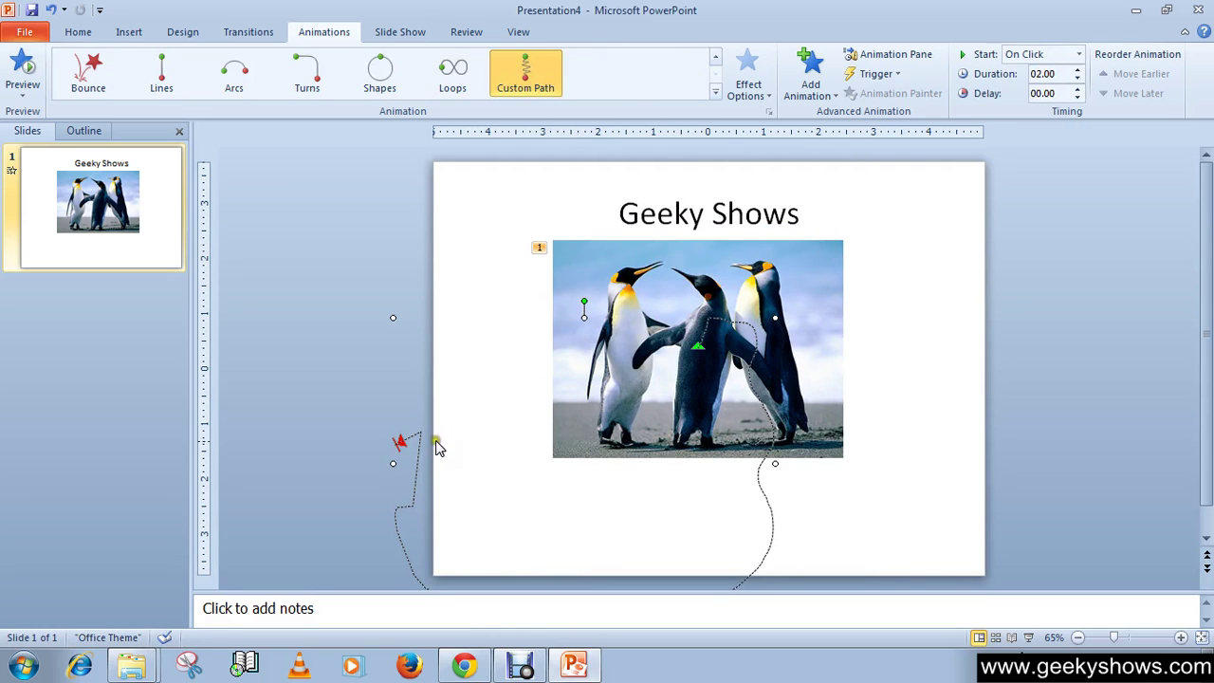
{"action": "left_click_drag", "start_coordinate": [758, 481], "coordinate": [903, 351]}
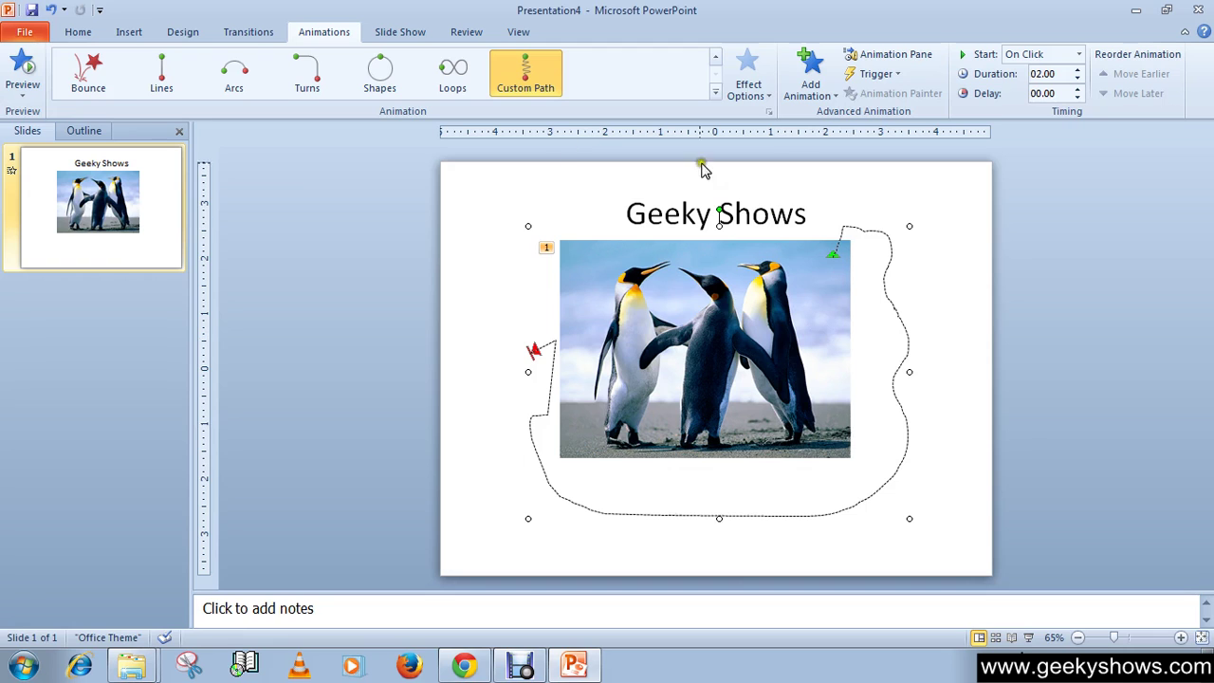
{"action": "left_click", "coordinate": [23, 65]}
{"action": "key", "text": "Escape"}
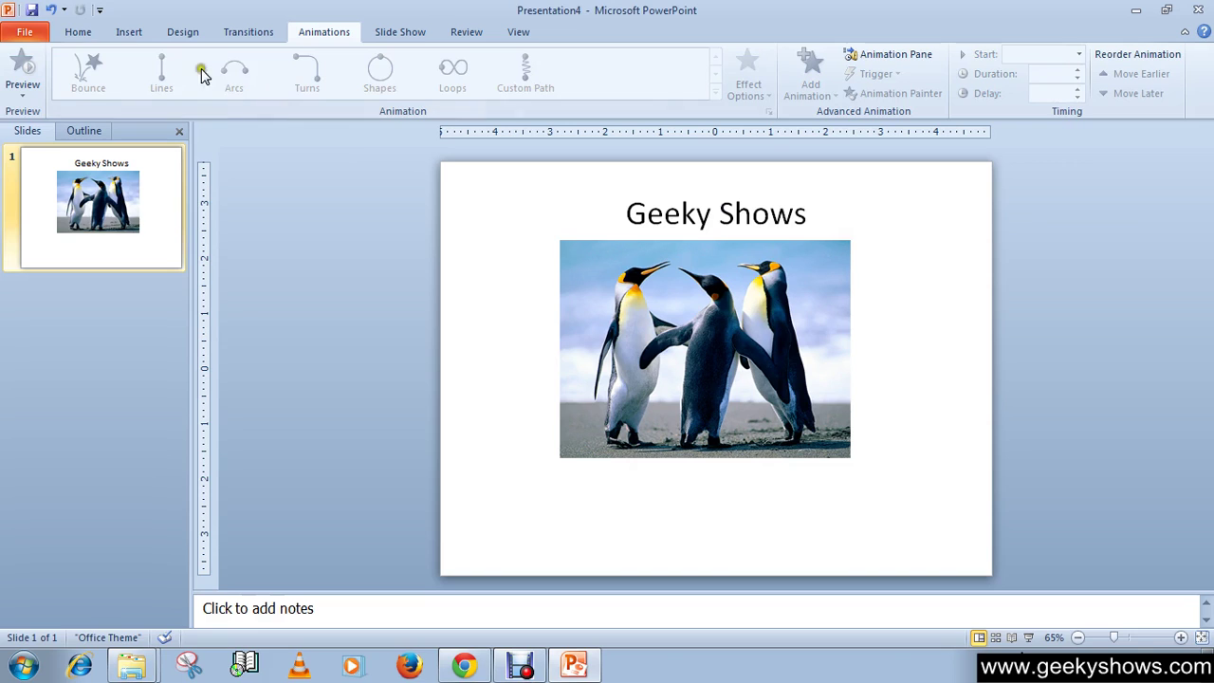
Insert the AVENGERS video file from the Videos library onto the slide.
{"action": "left_click", "coordinate": [116, 32]}
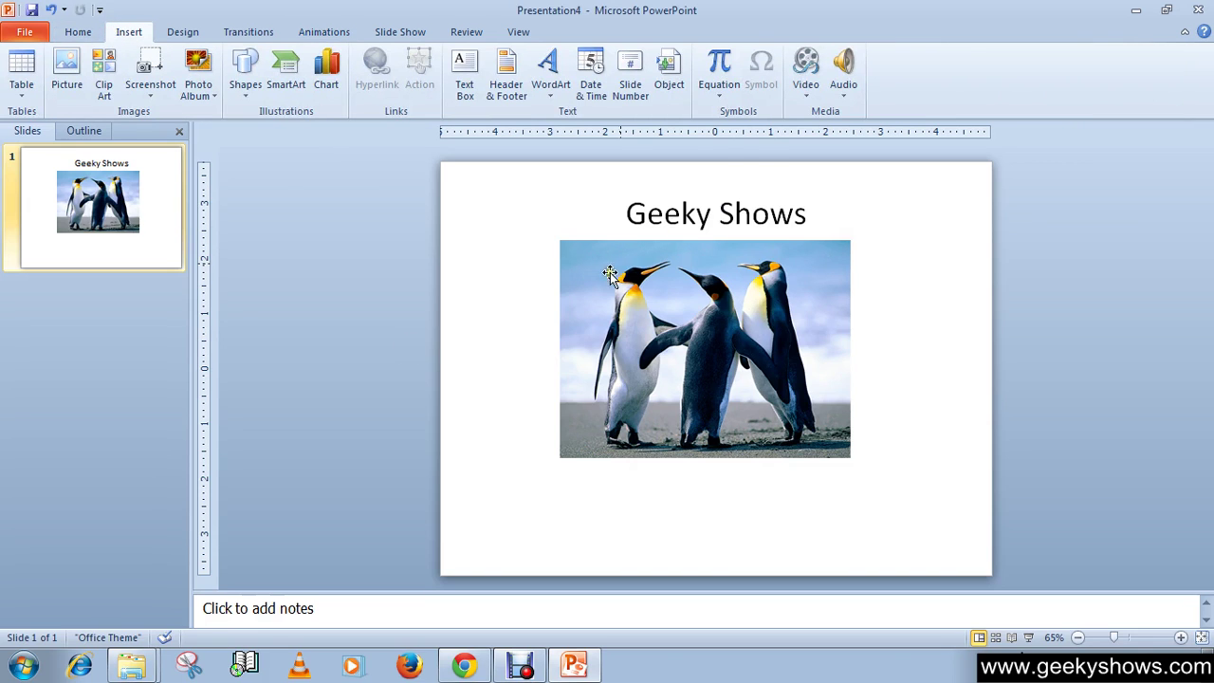
{"action": "left_click", "coordinate": [808, 65]}
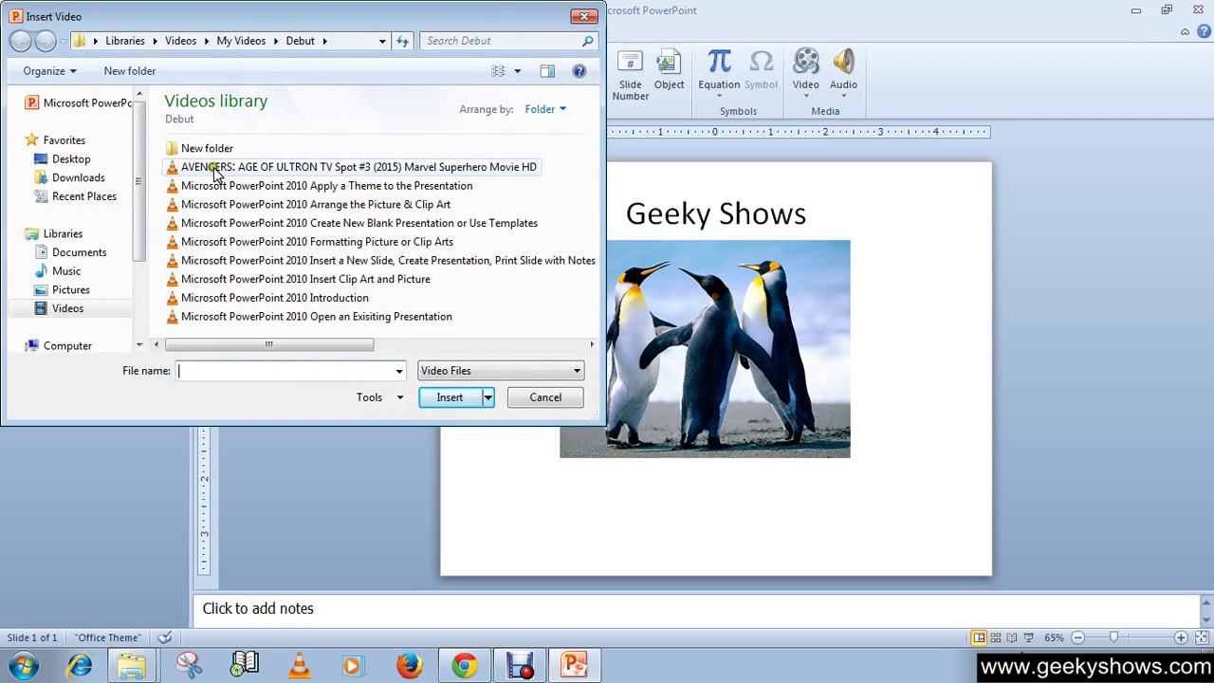
{"action": "left_click", "coordinate": [444, 169]}
{"action": "left_click", "coordinate": [450, 397]}
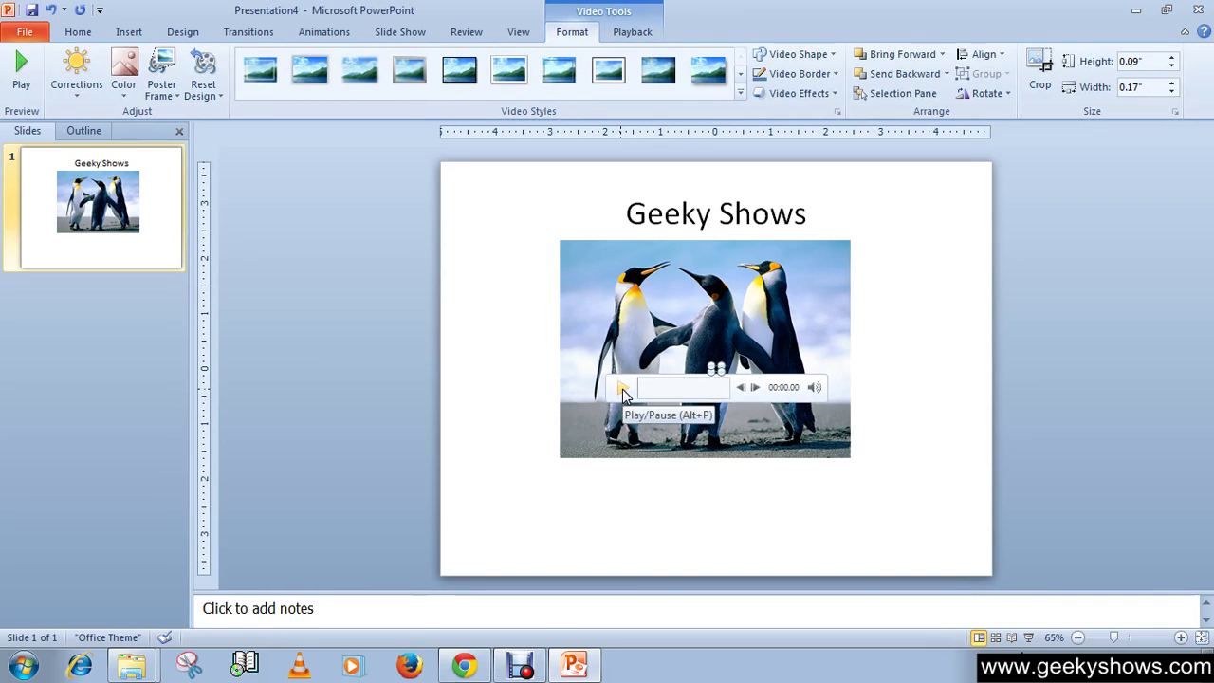
Play the Avengers clip and resize it to 3.17" by 5.63" over the penguin.
{"action": "left_click", "coordinate": [622, 389]}
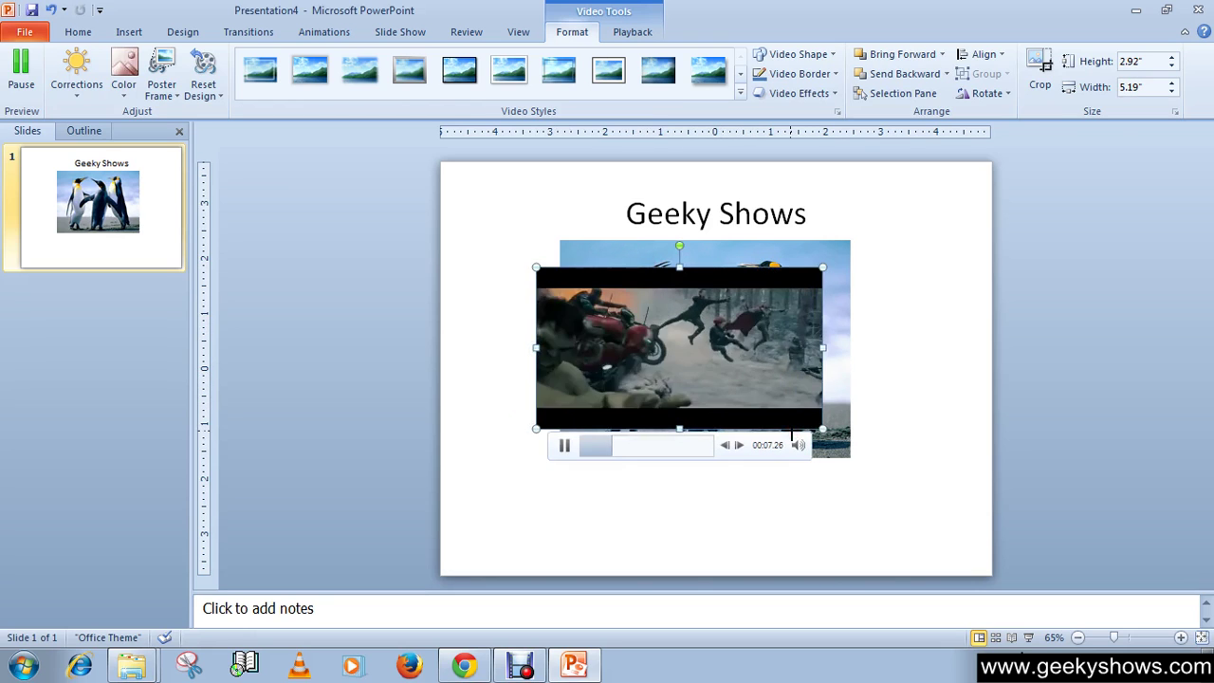
{"action": "left_click_drag", "start_coordinate": [822, 429], "coordinate": [871, 457]}
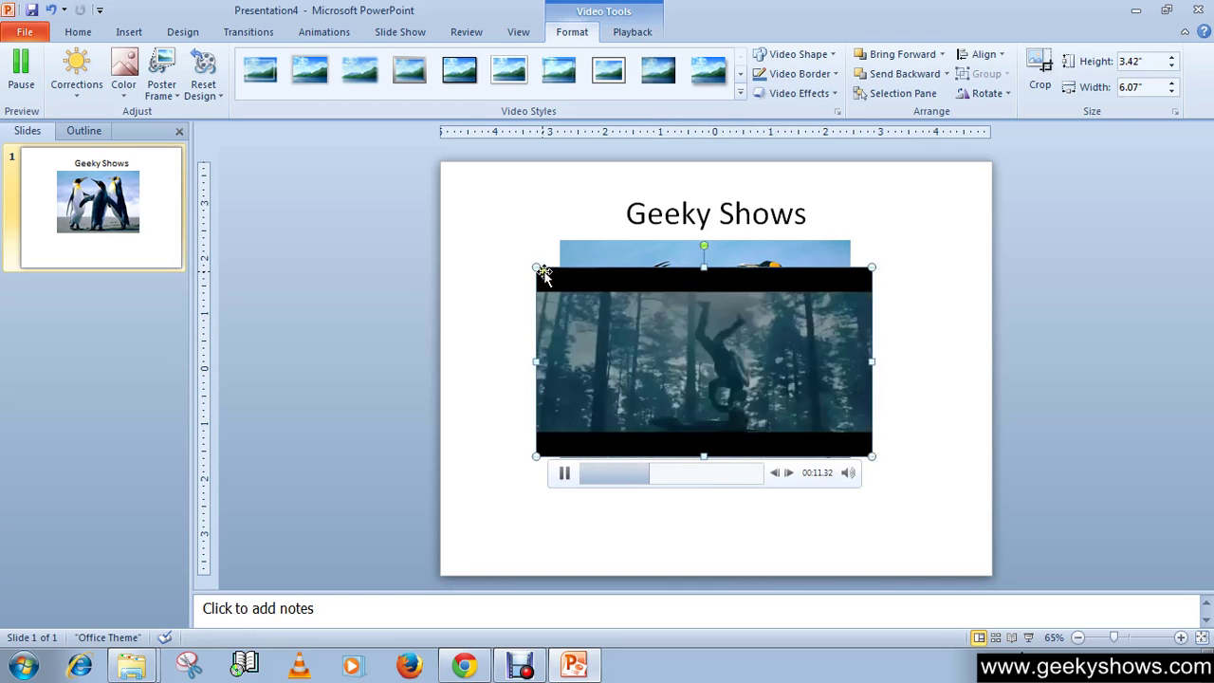
{"action": "left_click_drag", "start_coordinate": [537, 268], "coordinate": [560, 282]}
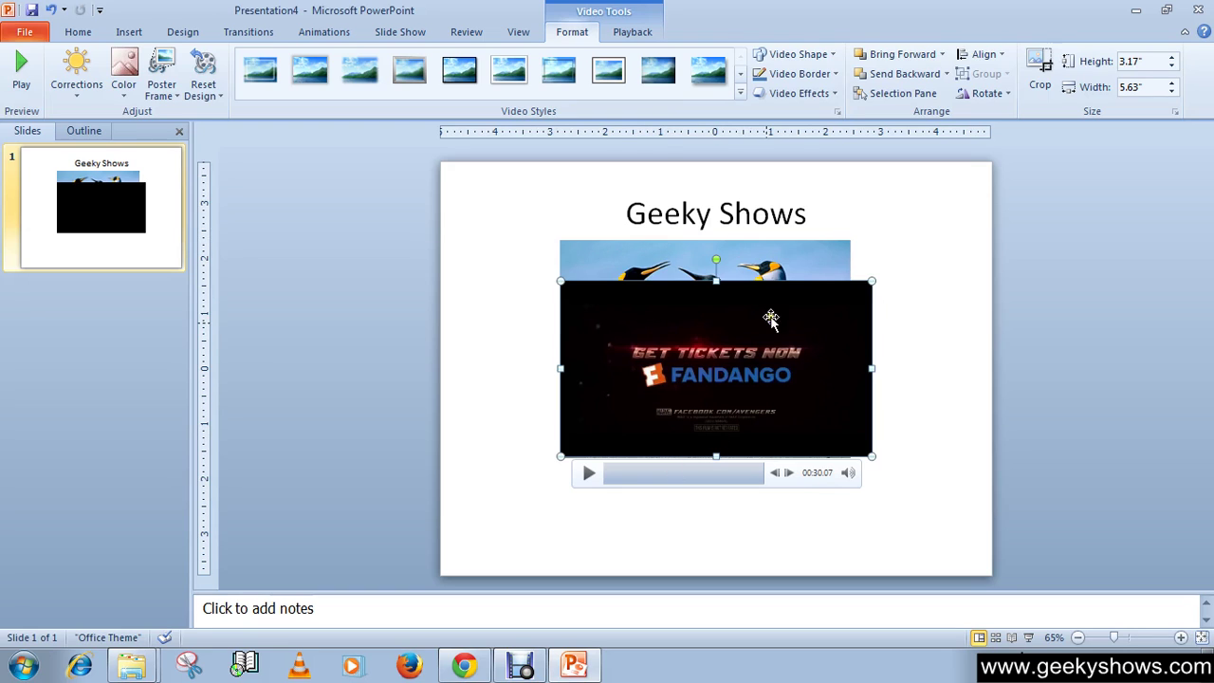
Select the Geeky Shows title box and try the Float In animation on it.
{"action": "left_click", "coordinate": [769, 221]}
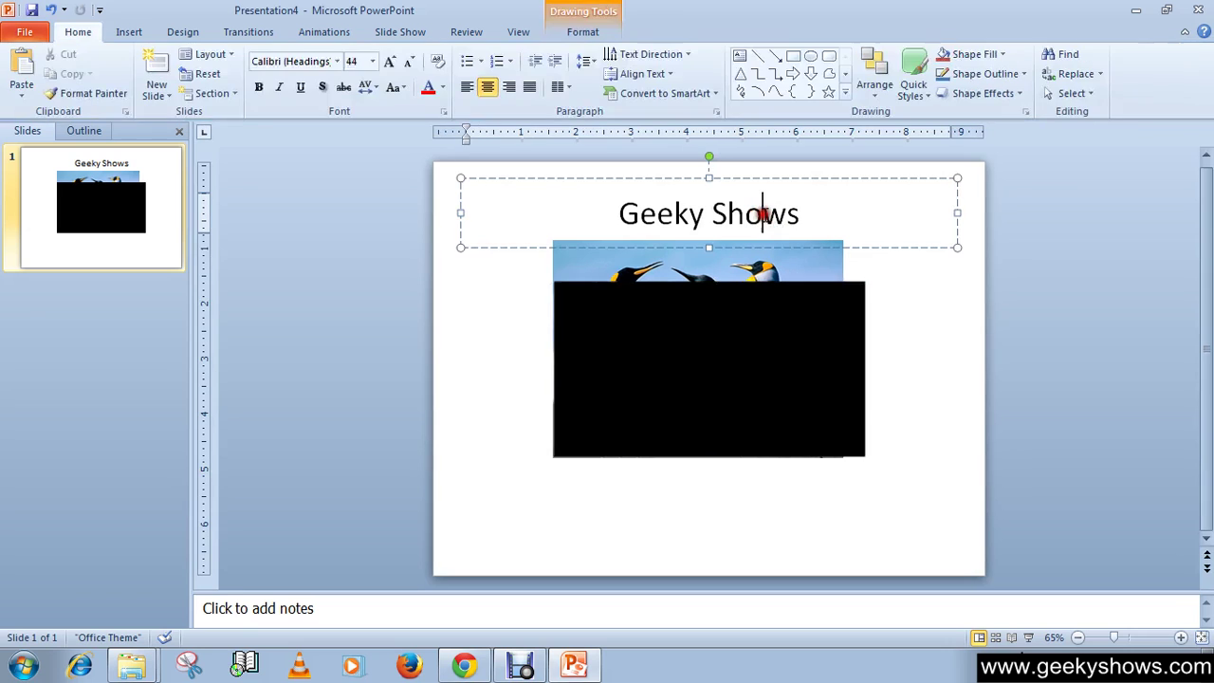
{"action": "left_click", "coordinate": [679, 179]}
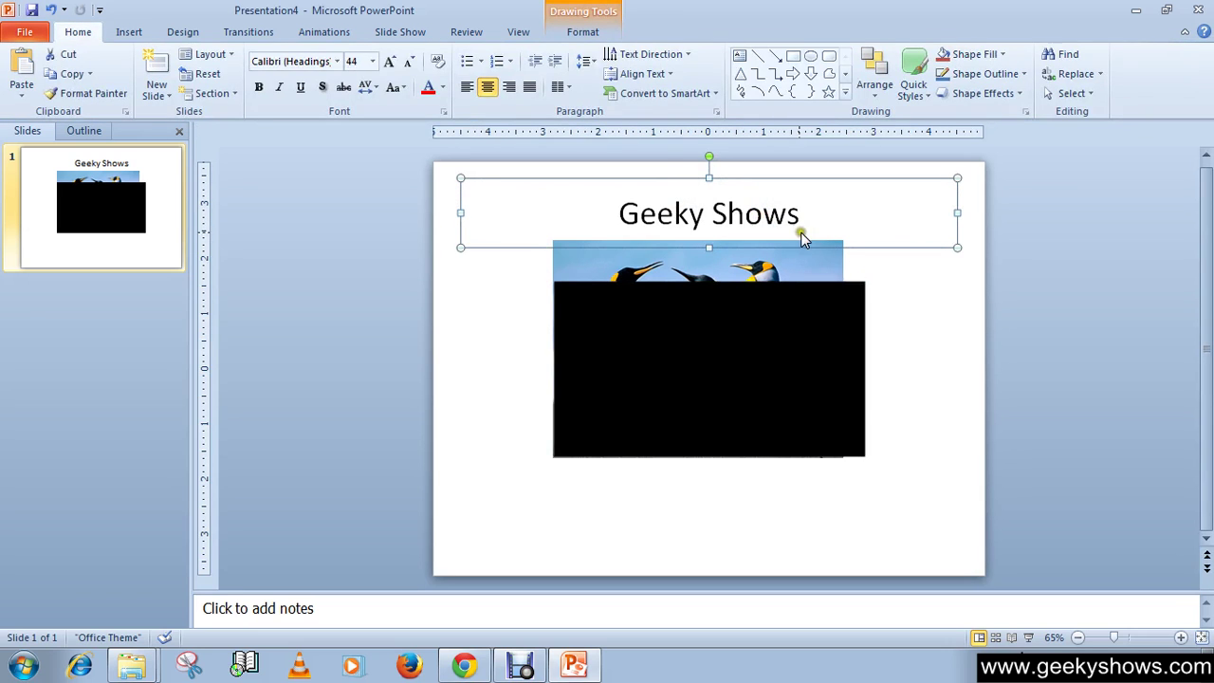
{"action": "left_click", "coordinate": [300, 36]}
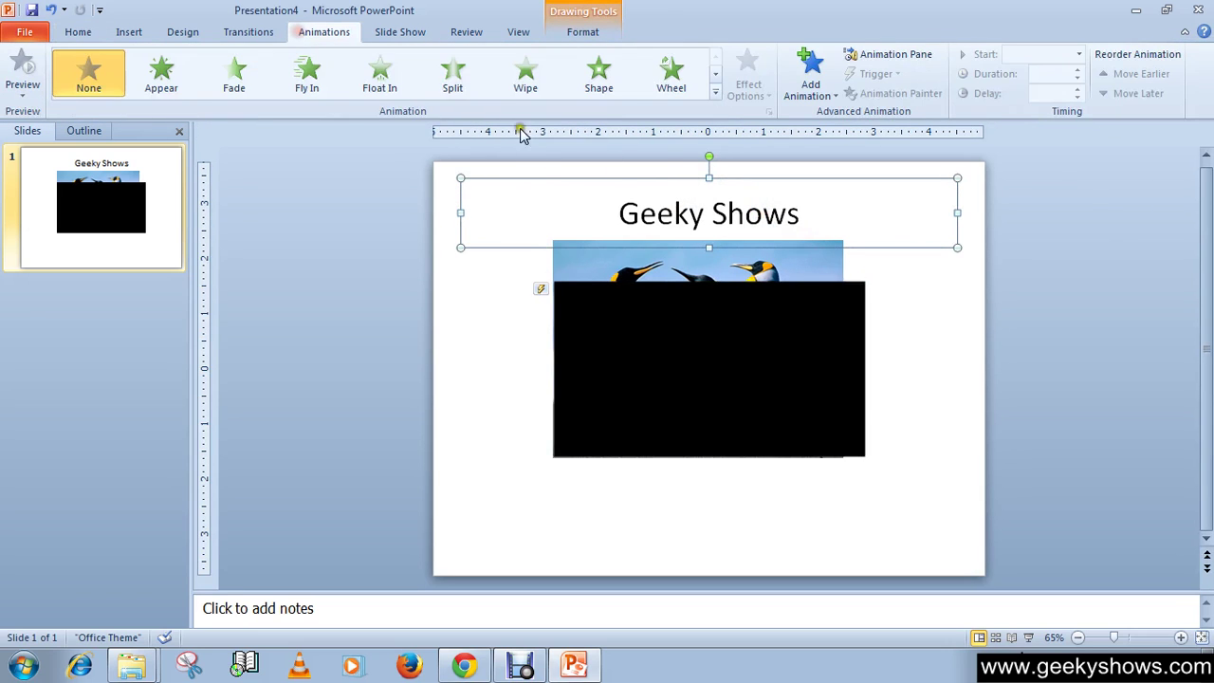
{"action": "left_click", "coordinate": [379, 82]}
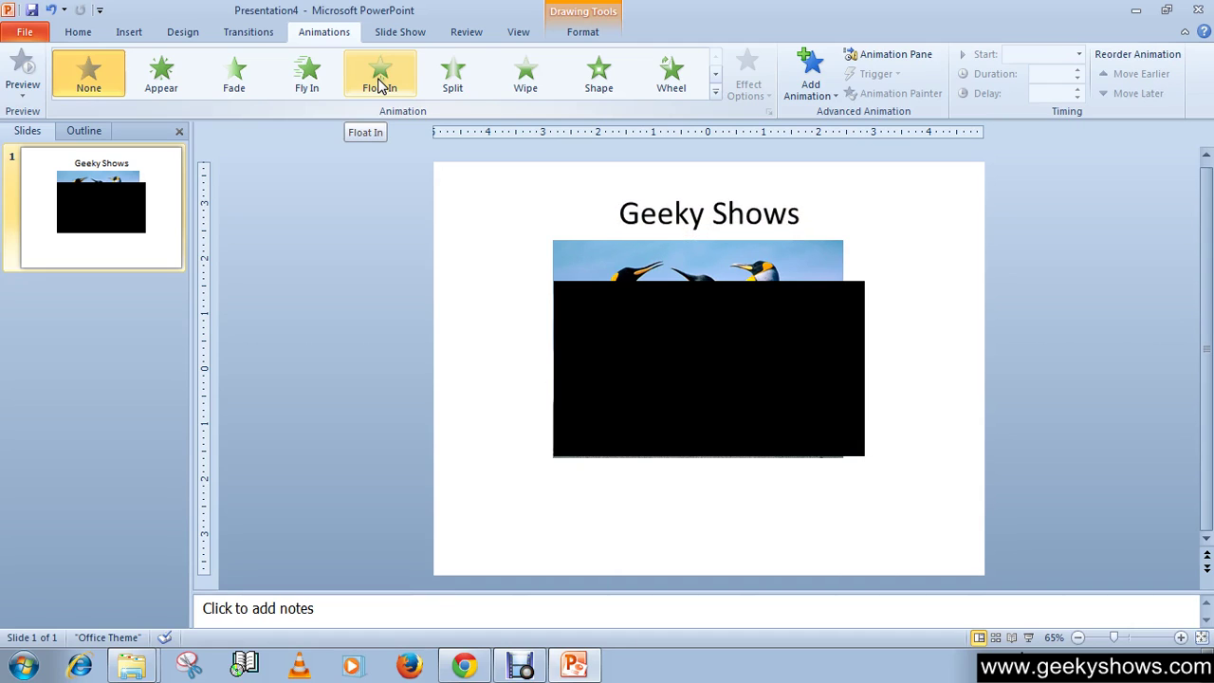